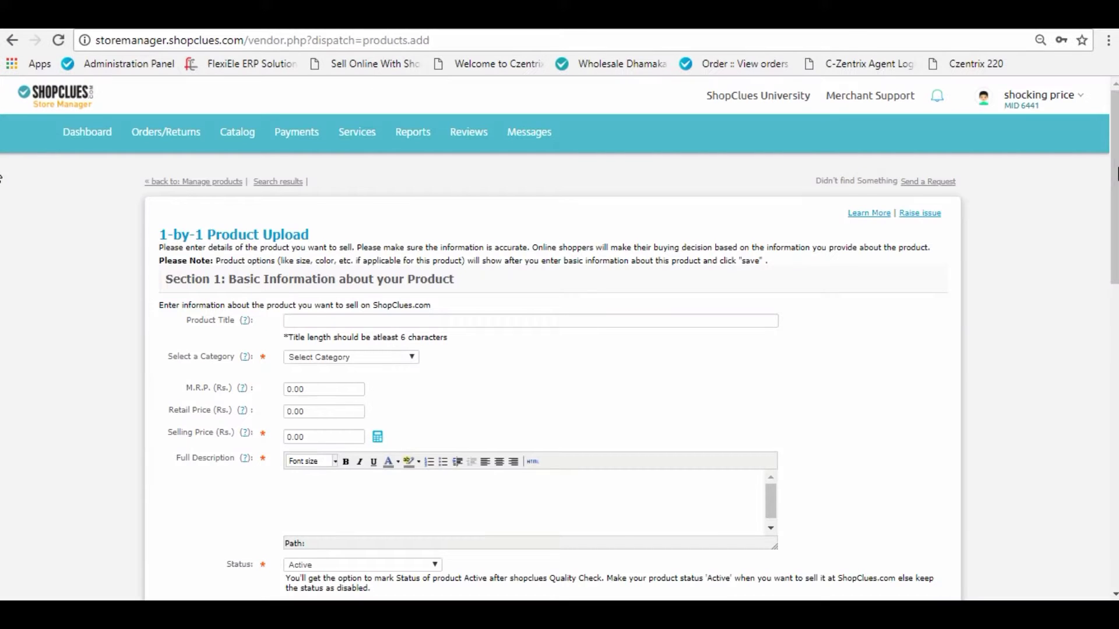
Enter 'Samsung Ear plugs Black' as the product title.
scroll(2, 210, "down", 3)
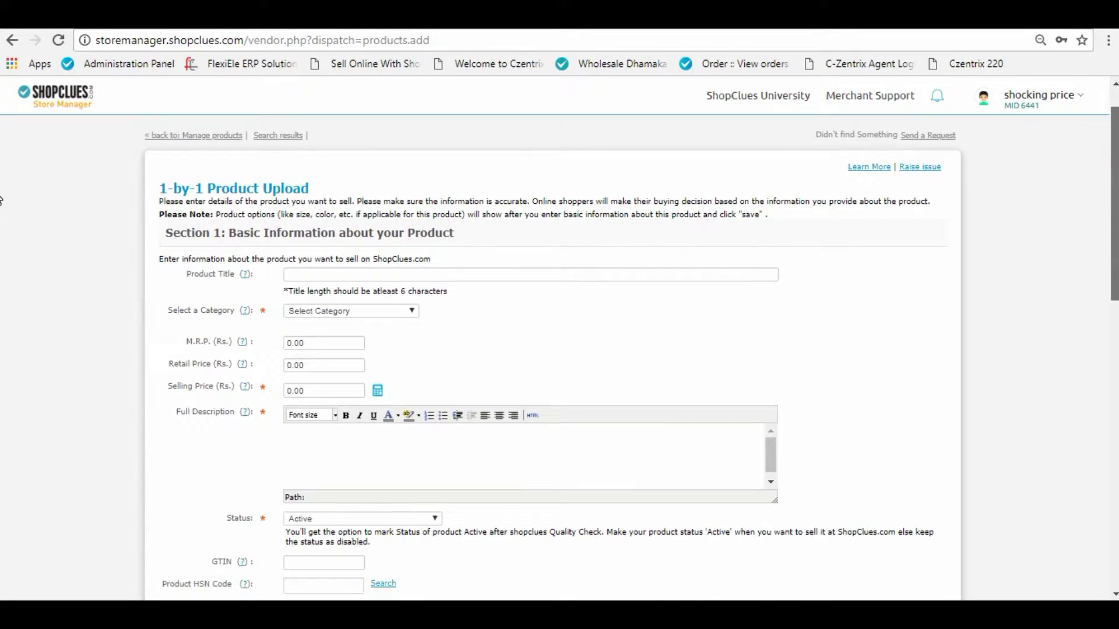
scroll(2, 238, "down", 7)
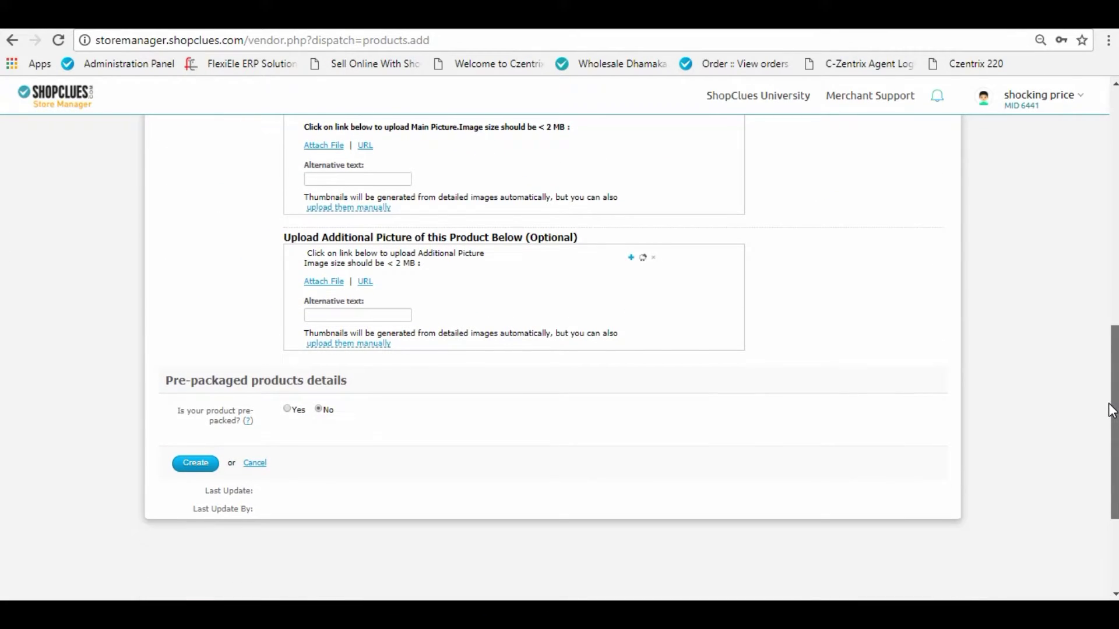
scroll(2, 248, "up", 6)
scroll(2, 233, "up", 5)
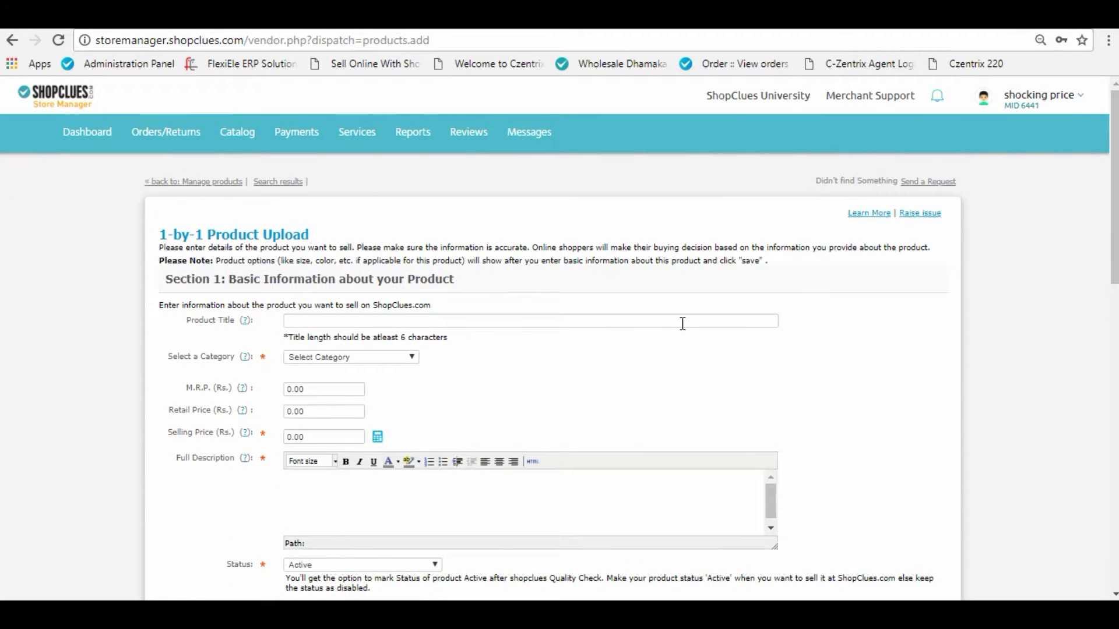
left_click(315, 320)
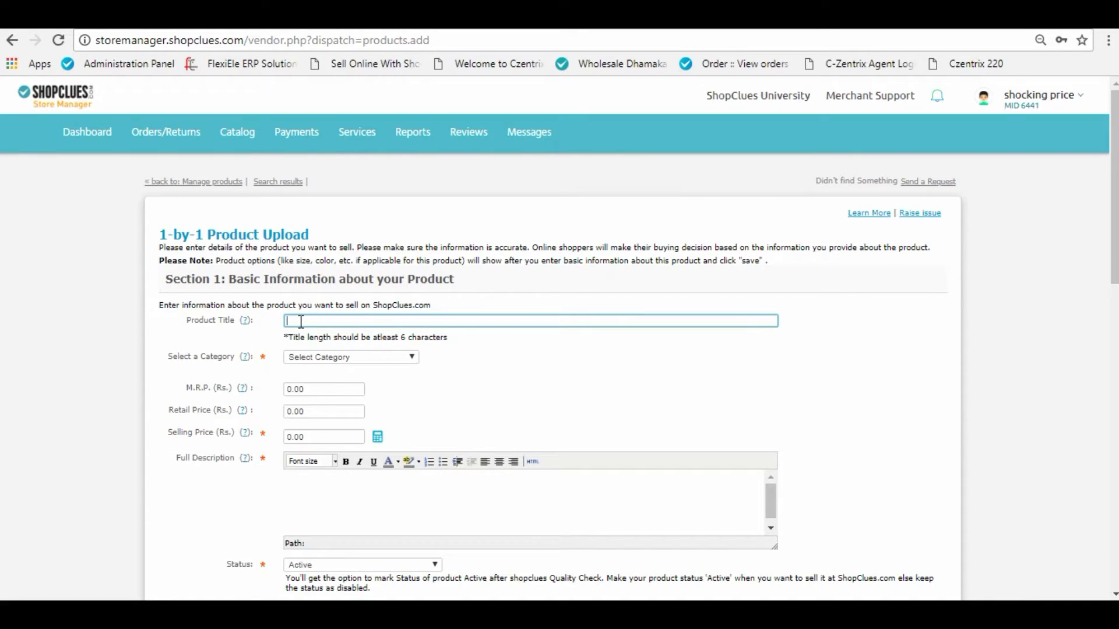
type("Sam")
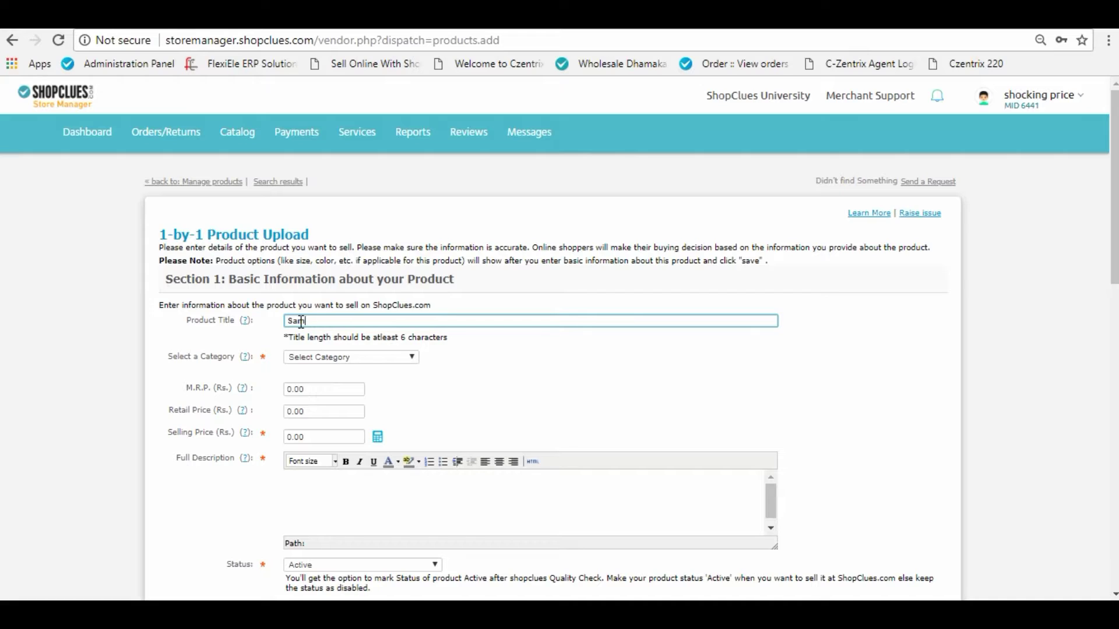
type("sung Ear plugs Black")
Choose category Mobile & Laptop Accessories with sub-category Audio and Headphones.
left_click(414, 356)
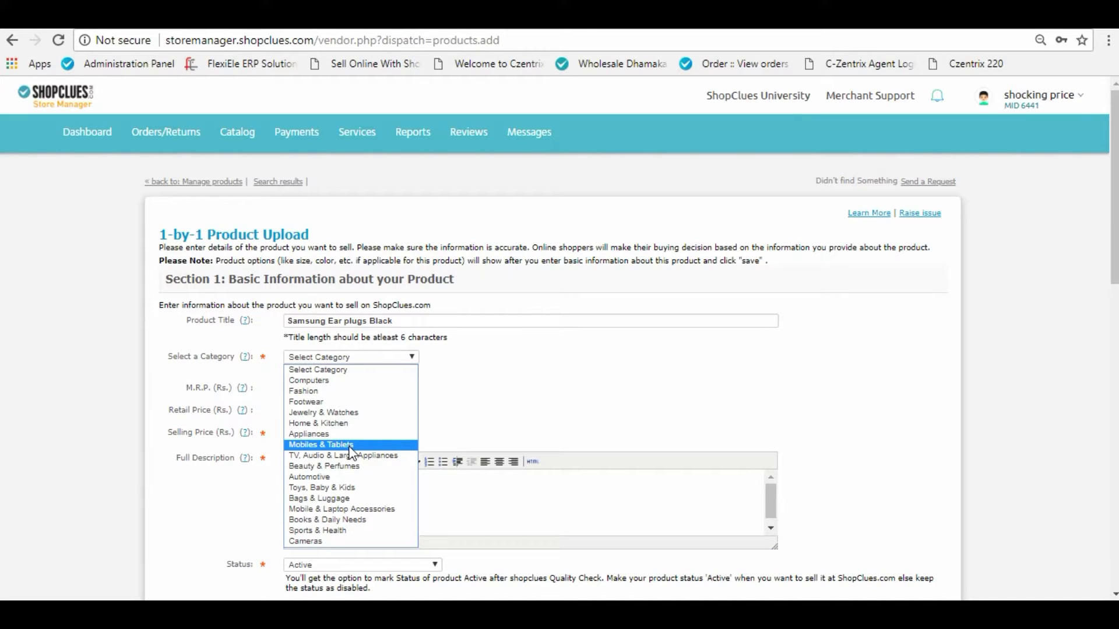
left_click(338, 510)
left_click(466, 356)
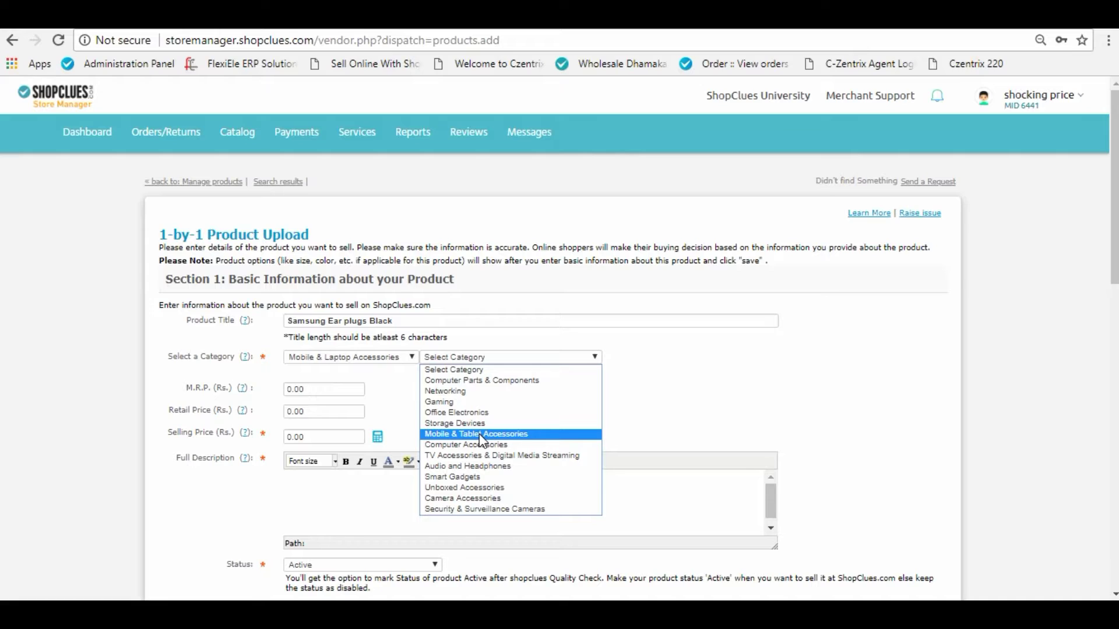
left_click(479, 466)
left_click(722, 357)
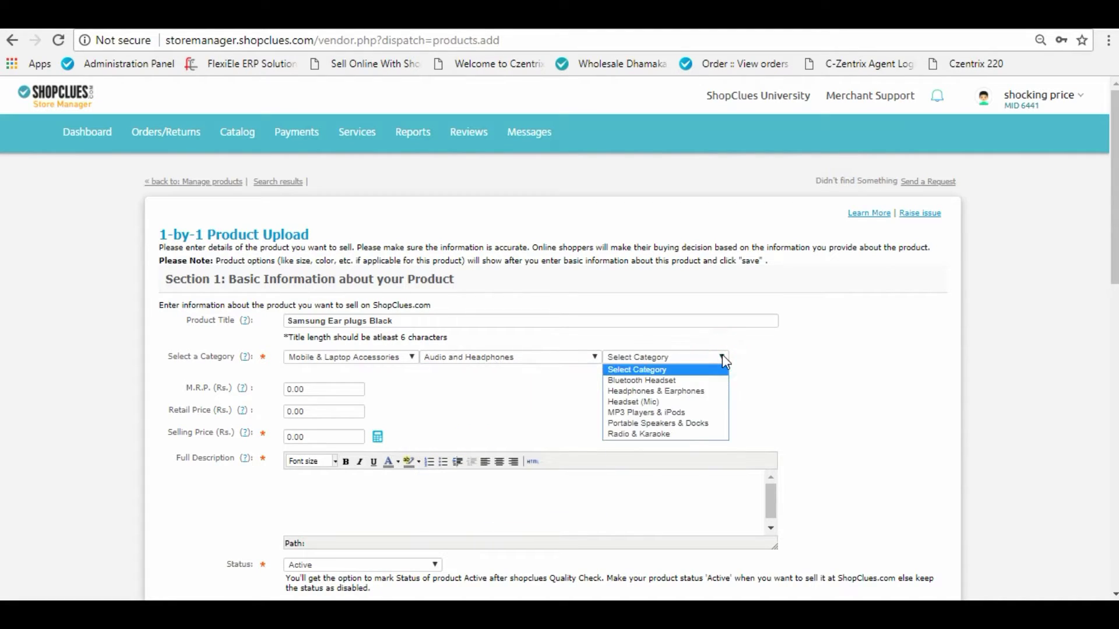
Complete the category with Headphones & Earphones, then enter M.R.P. 200 and retail price 150.
left_click(680, 392)
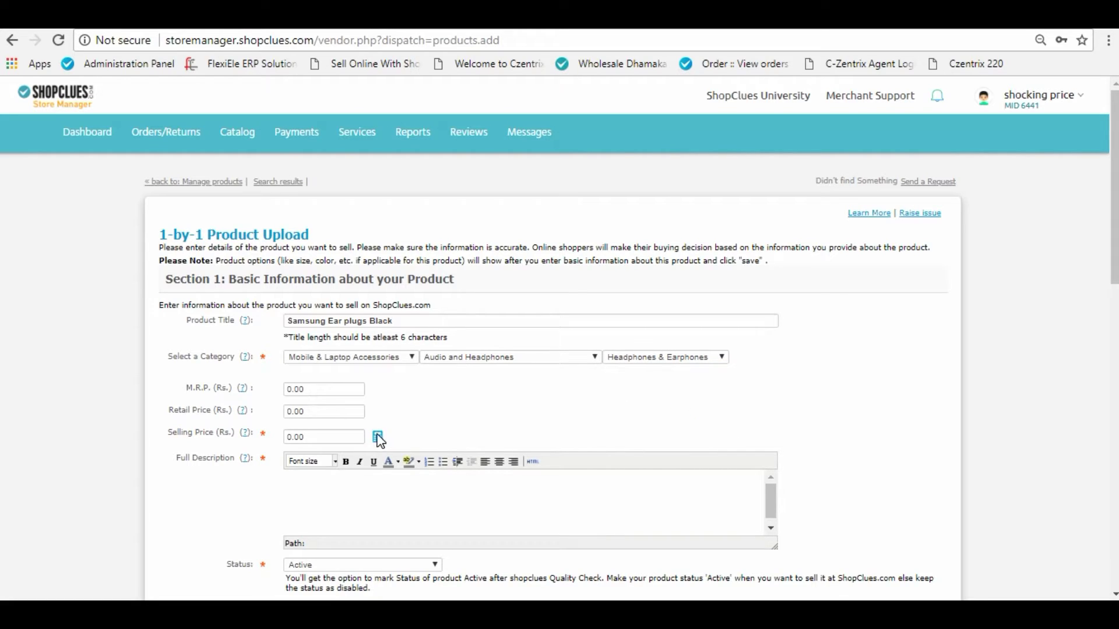
left_click(329, 389)
type("200")
left_click(309, 412)
type("150")
Check the expected payout in the Payout Calculator with a trial selling price of 100.
left_click(378, 438)
left_click(378, 437)
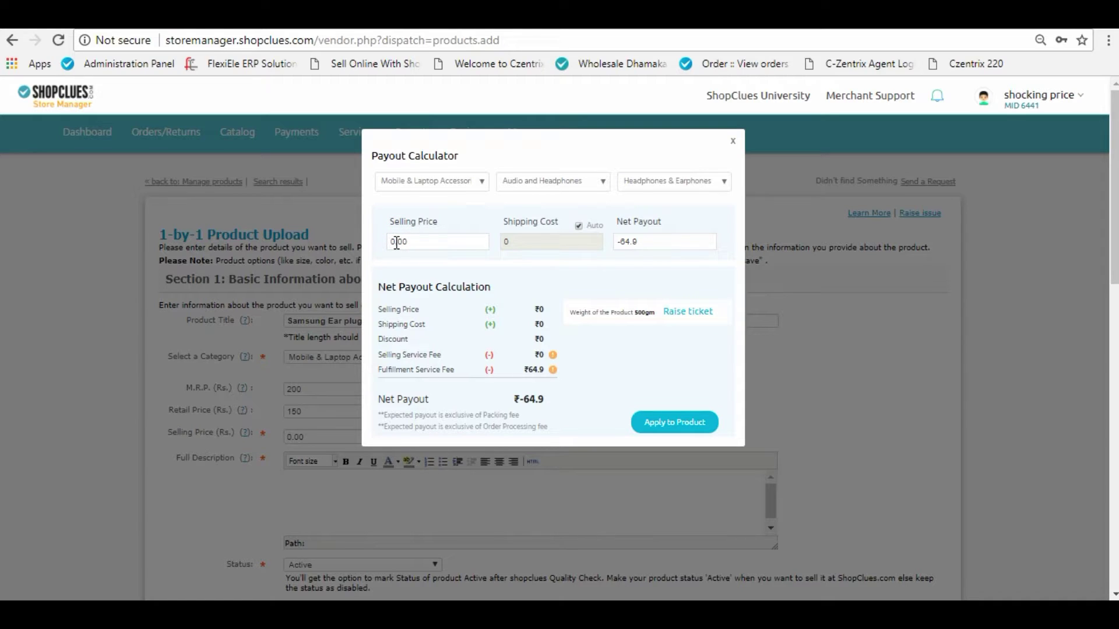
double_click(397, 241)
type("100")
mouse_move(553, 356)
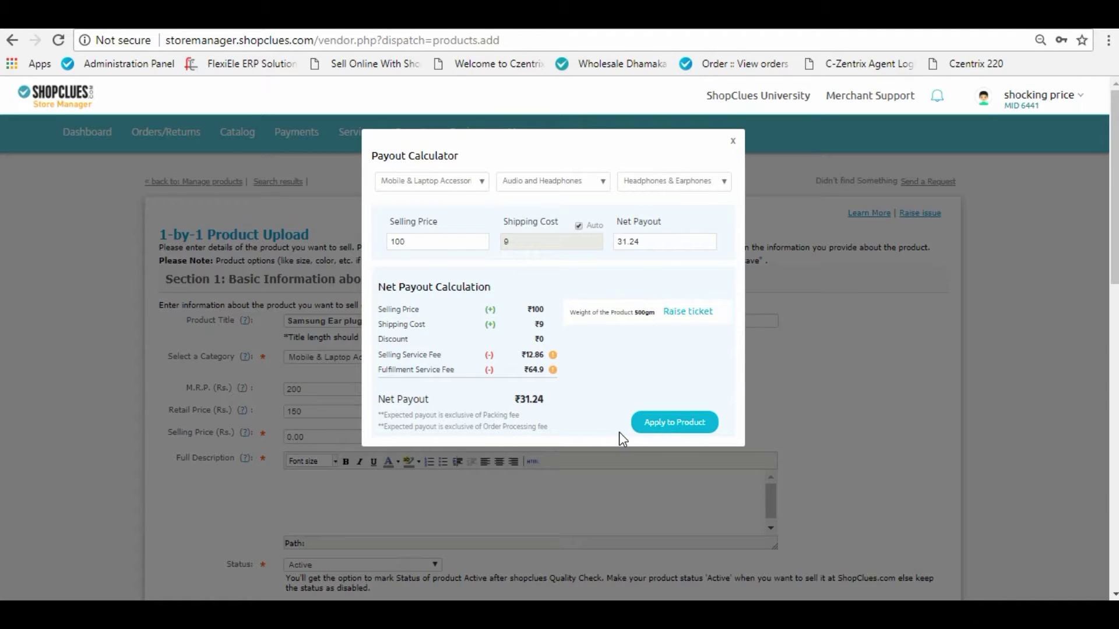
left_click(369, 499)
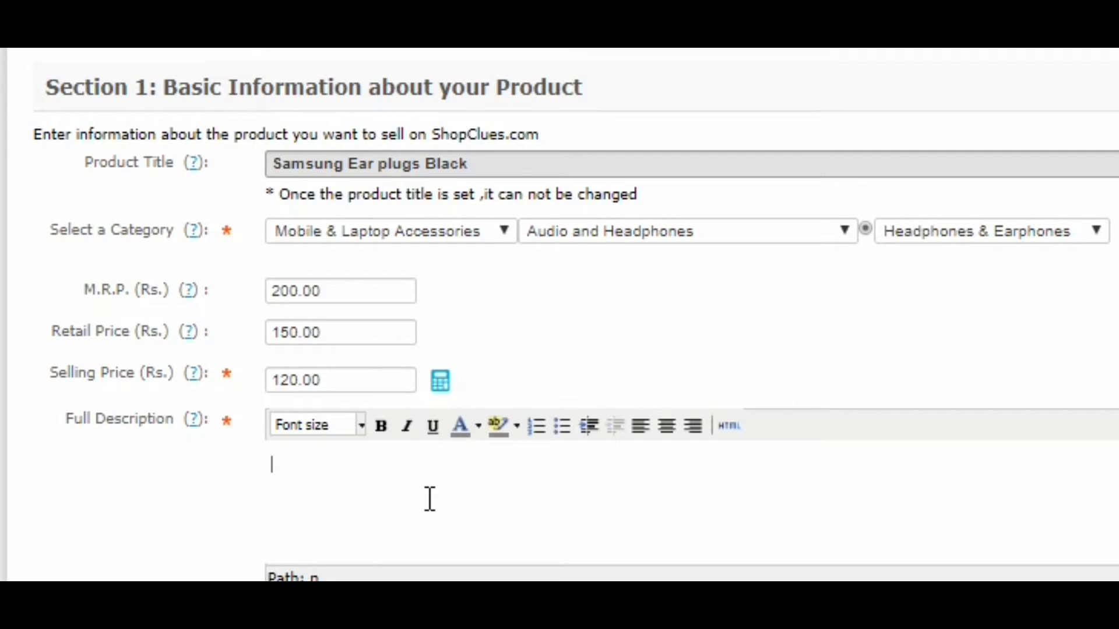
Write the description starting 'These earphones are co…', mentioning Samsung compatibility and volume control.
type("These earph")
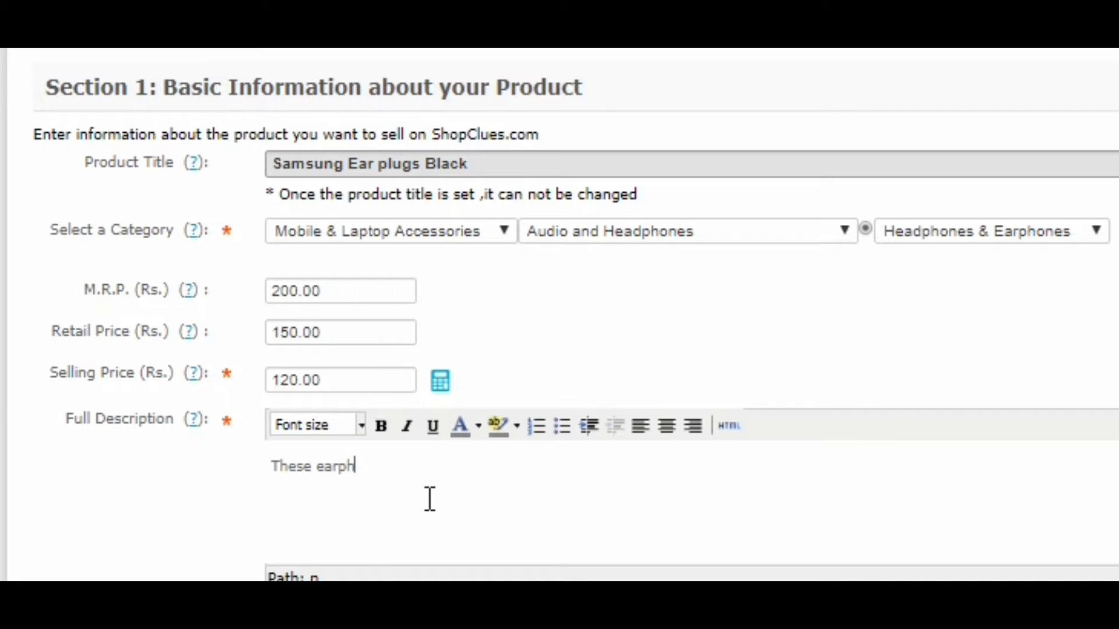
type("ones are co")
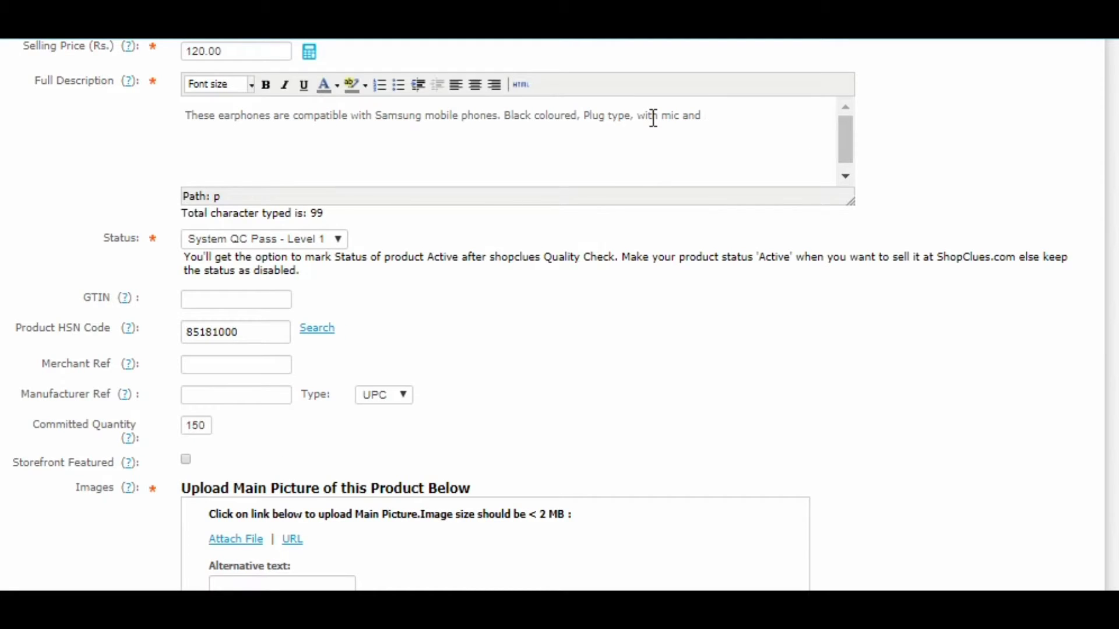
type("volume co")
Search HSN codes for 'Earphone' and apply code 85181000 to the product.
left_click(384, 421)
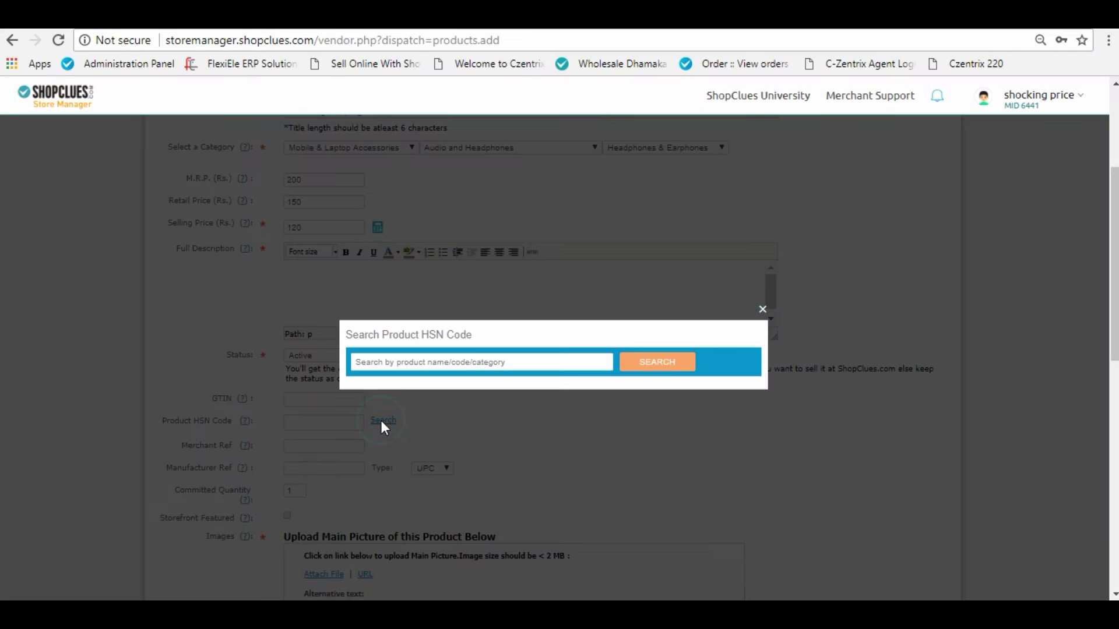
left_click(418, 359)
type("Ea")
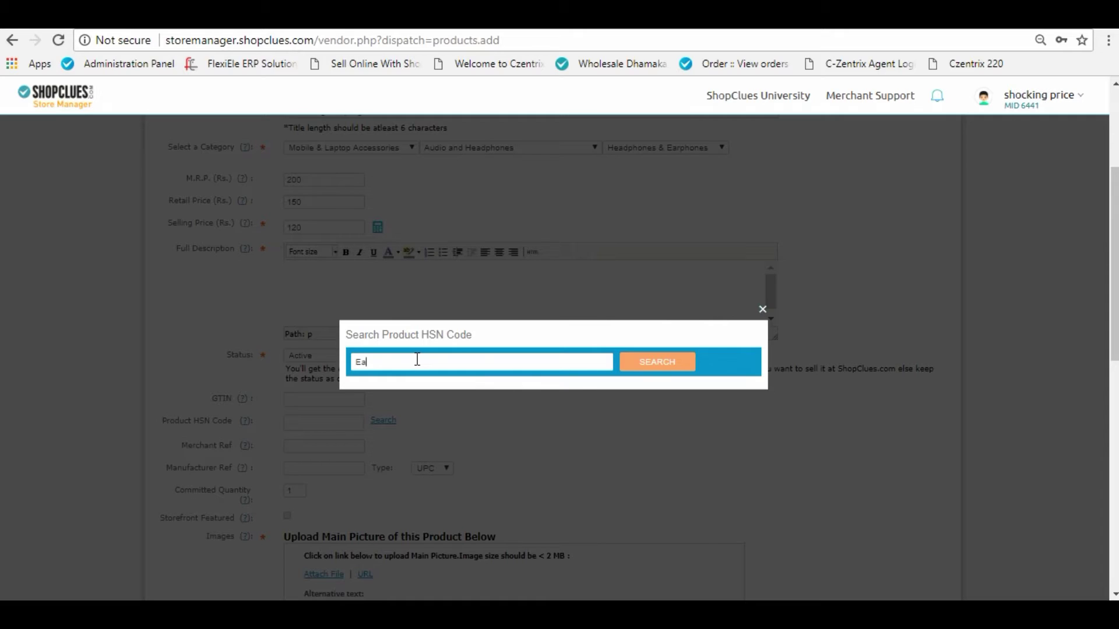
type("rphone")
left_click(664, 362)
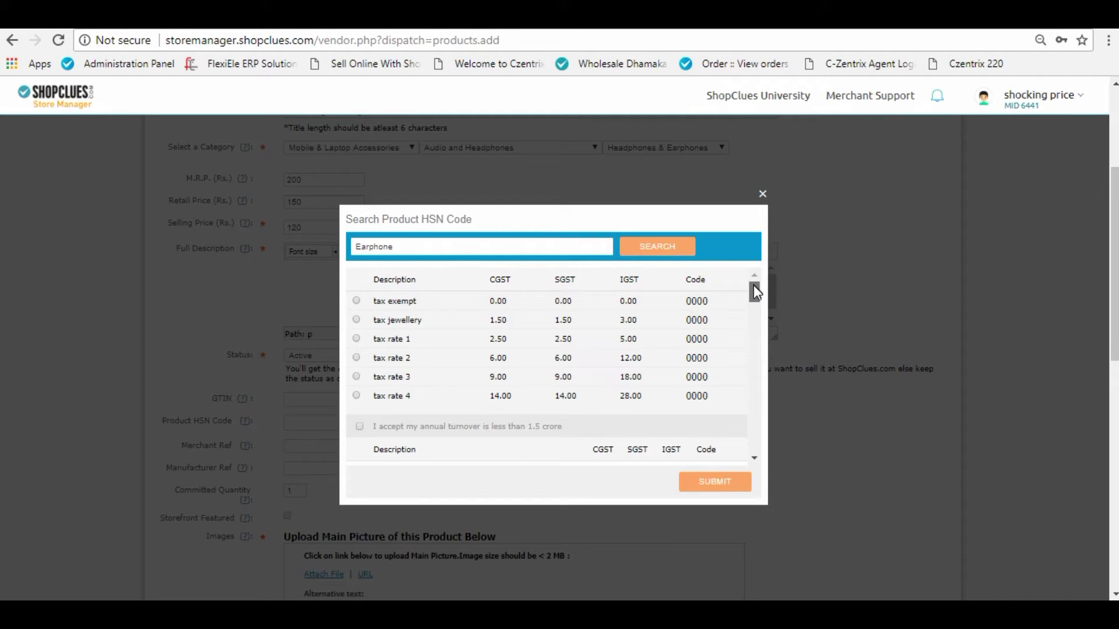
left_click_drag(754, 286, 757, 319)
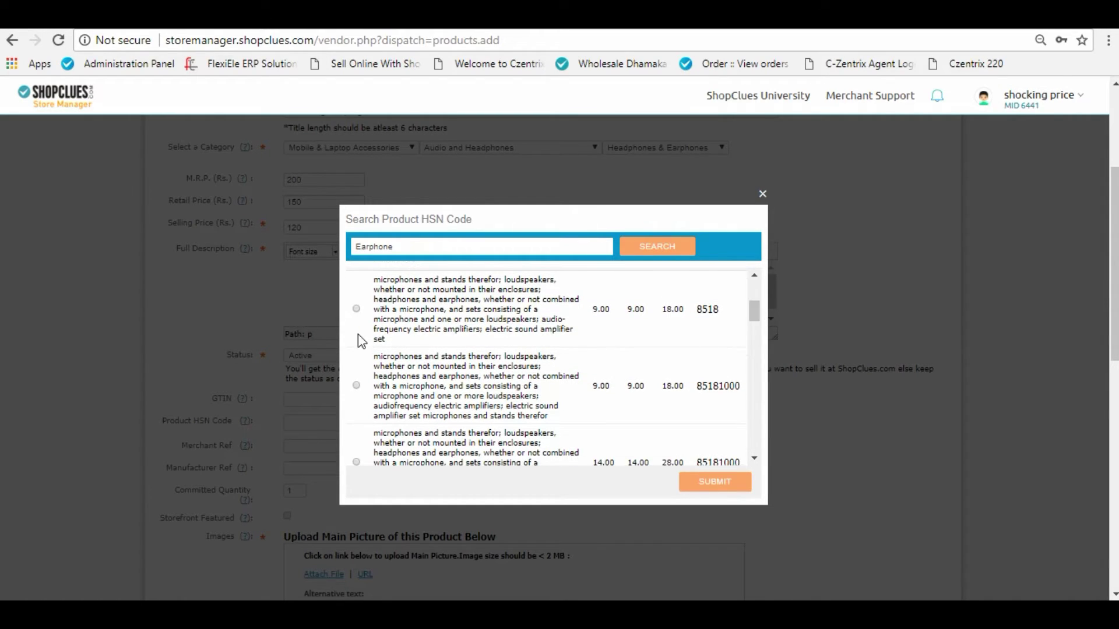
left_click(356, 385)
left_click(709, 485)
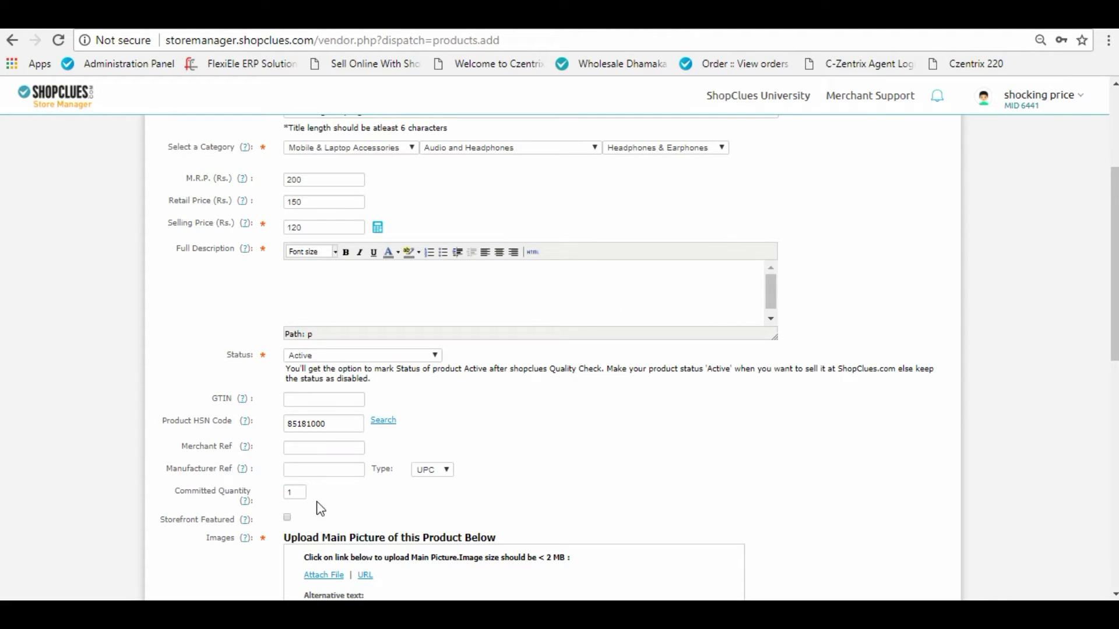
Change Committed Quantity to 150 and bring the form's Create button into view.
left_click(300, 495)
type("50")
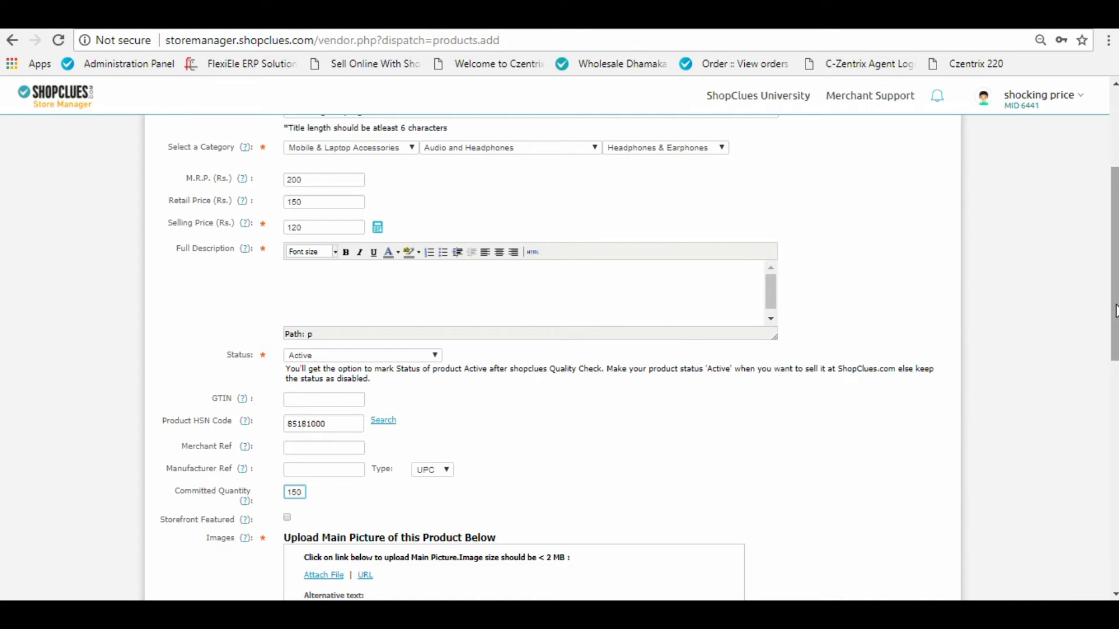
scroll(1, 376, "down", 3)
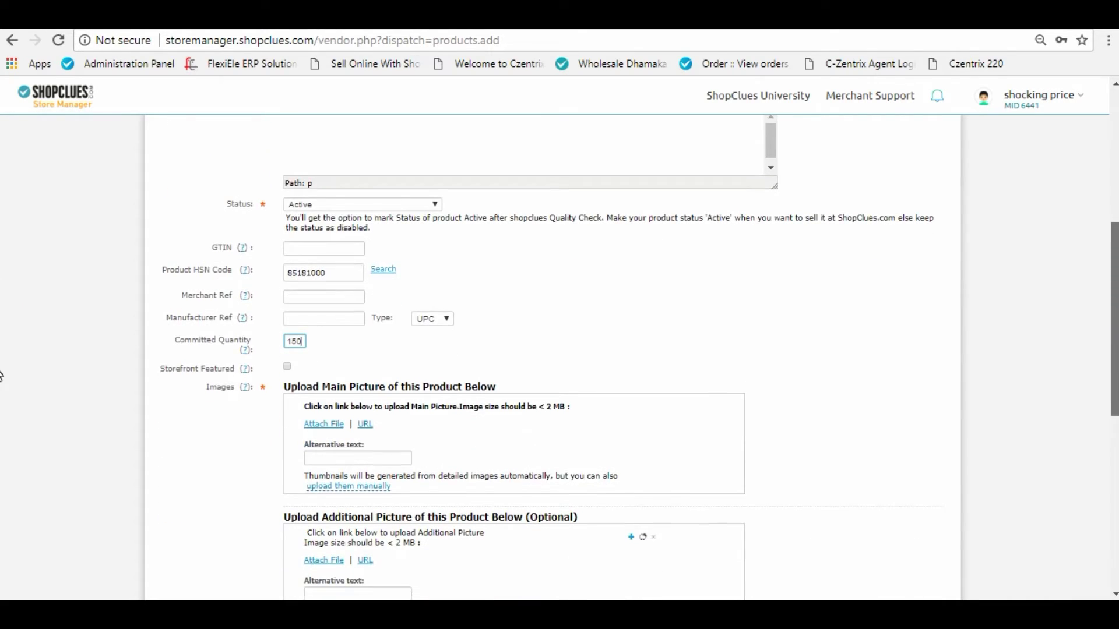
scroll(1, 376, "down", 2)
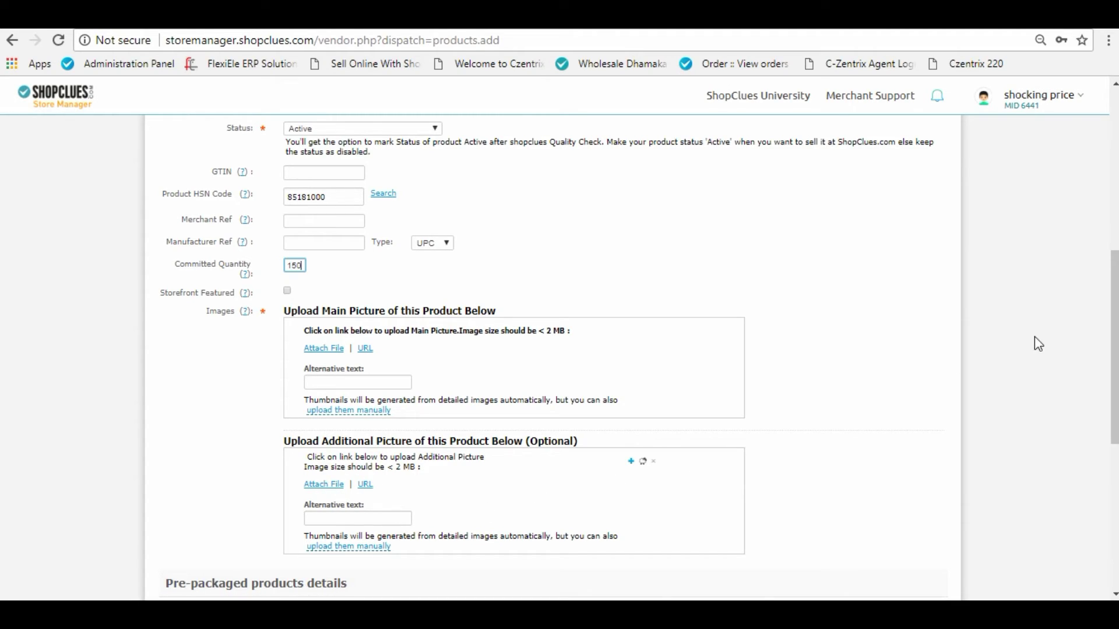
scroll(2, 347, "down", 1)
scroll(2, 361, "down", 2)
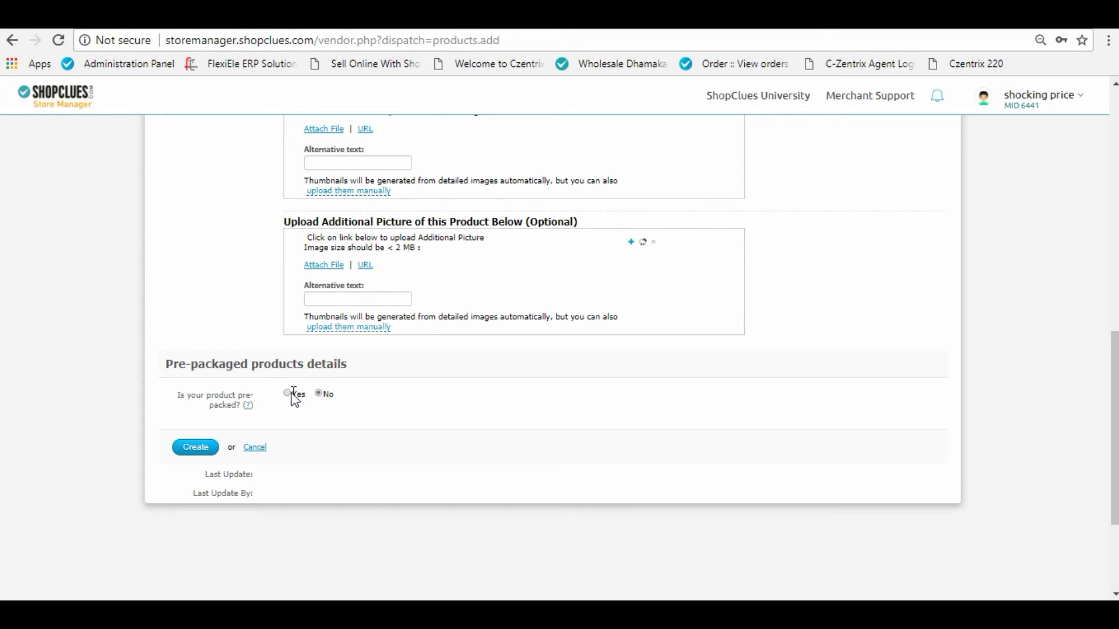
Create the product, leave Brand unset, and set Suitable For Mobile Phone and Utility Daily Use.
left_click(205, 453)
left_click(299, 217)
scroll(456, 324, "down", 3)
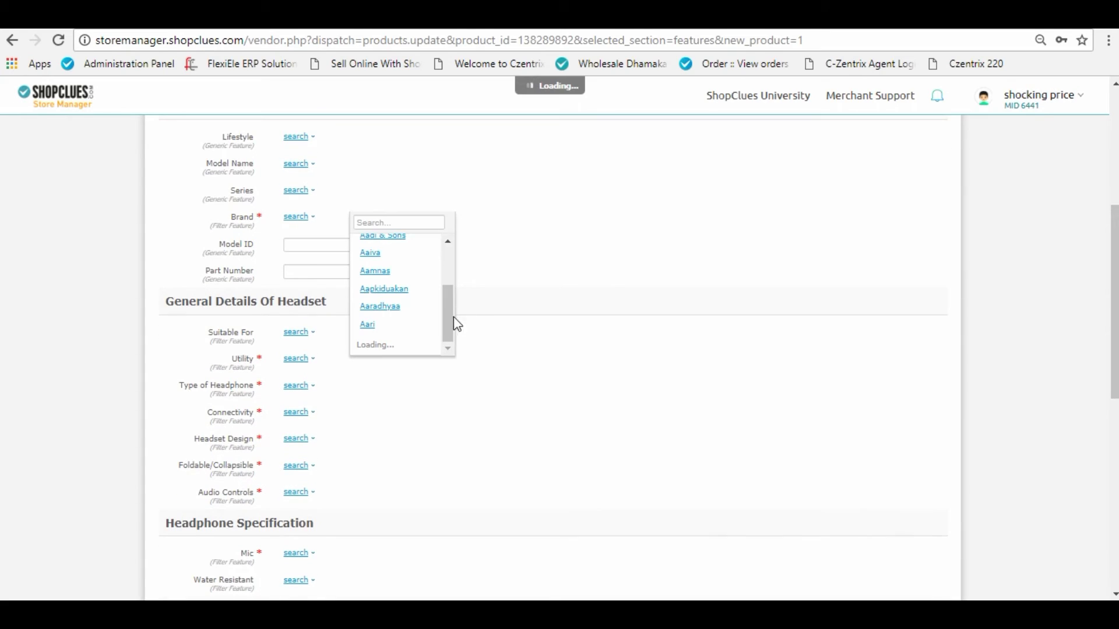
left_click(488, 279)
left_click(295, 332)
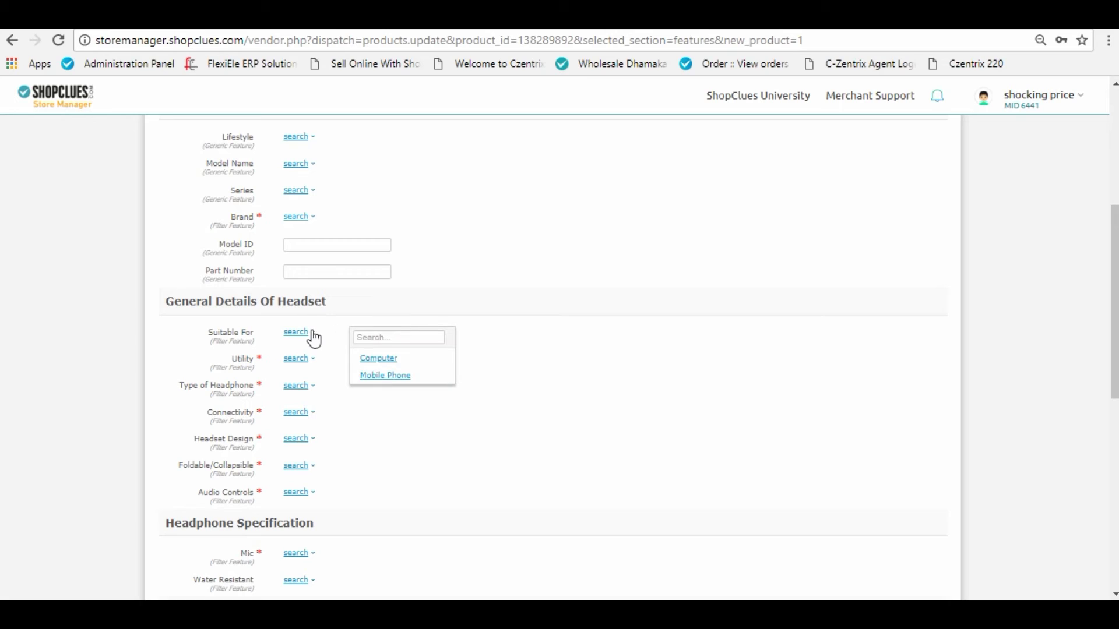
left_click(397, 376)
left_click(297, 359)
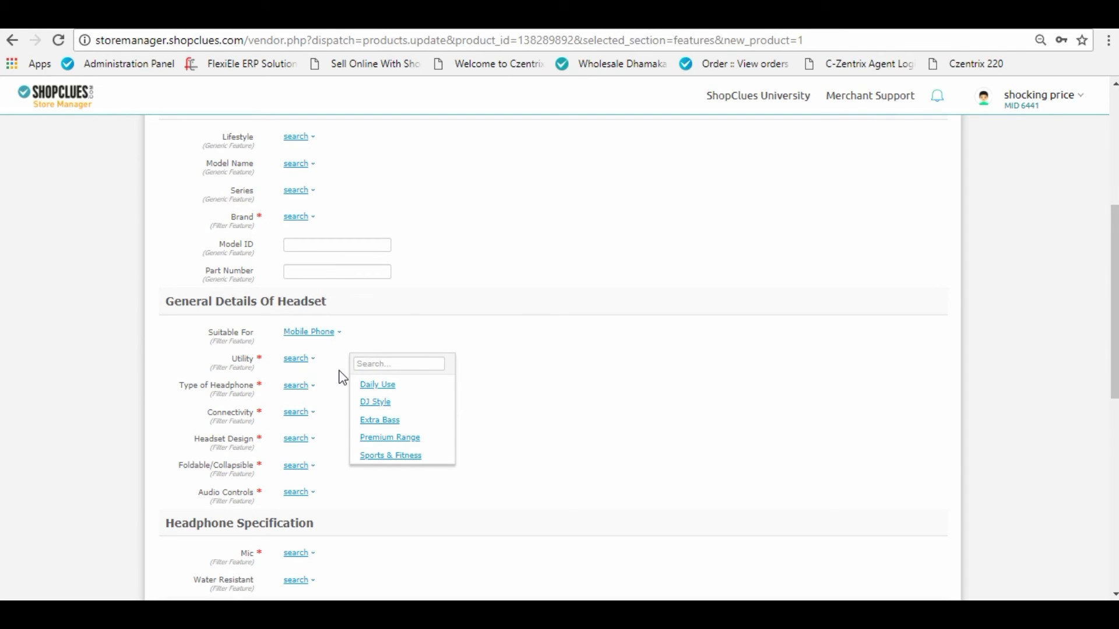
left_click(378, 385)
Set headphone type In the Ear, Wired connectivity, Earbud design, Foldable Yes, Audio Controls Yes.
left_click(309, 386)
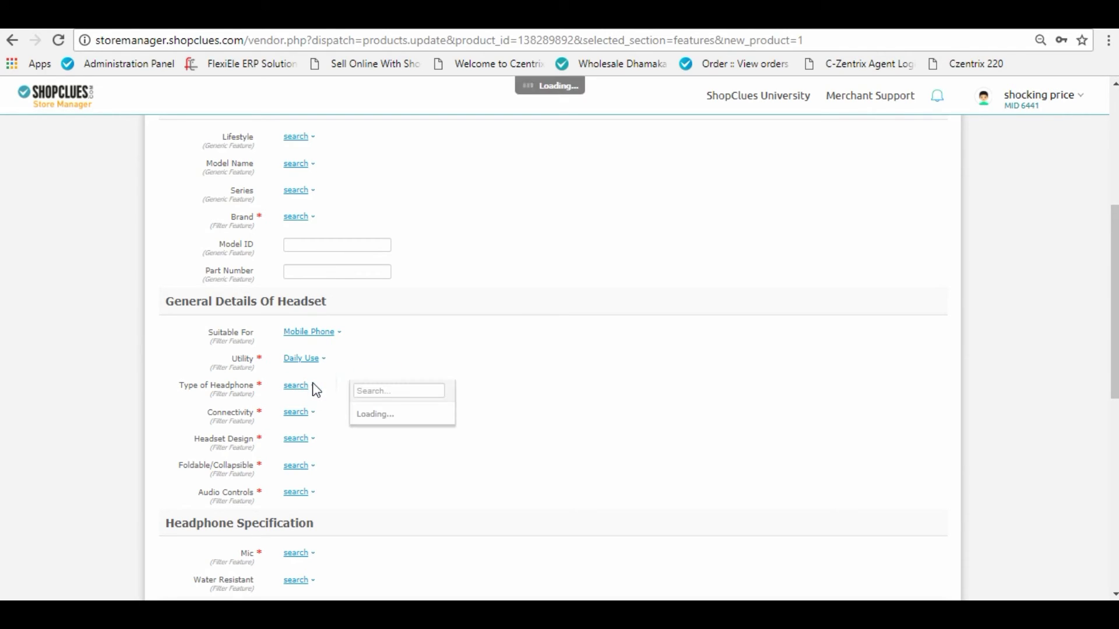
left_click(312, 415)
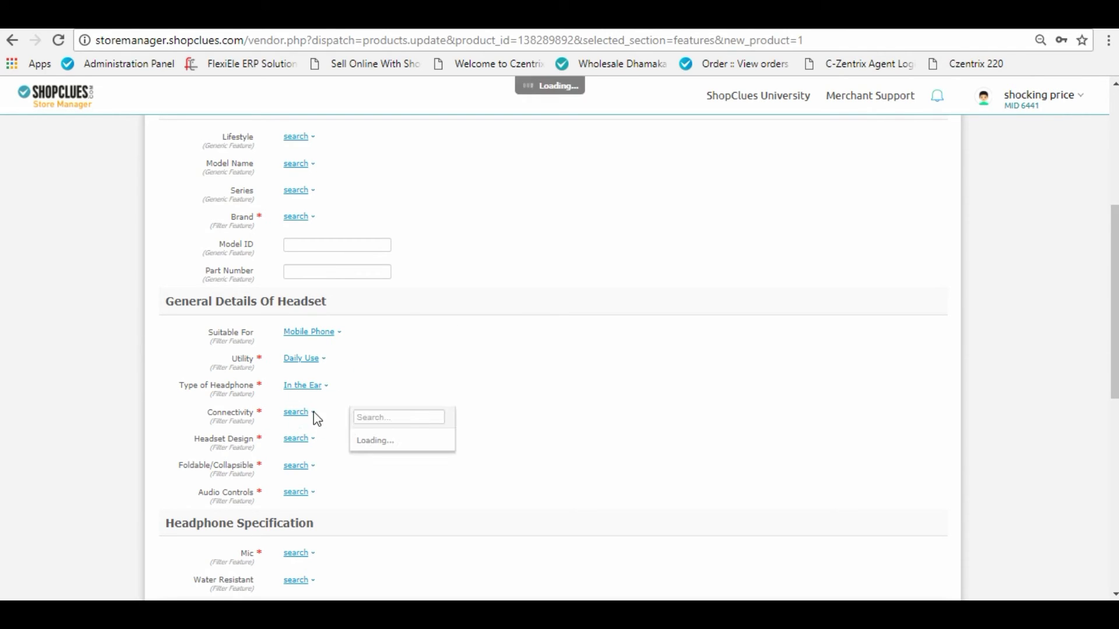
left_click(313, 446)
left_click(368, 466)
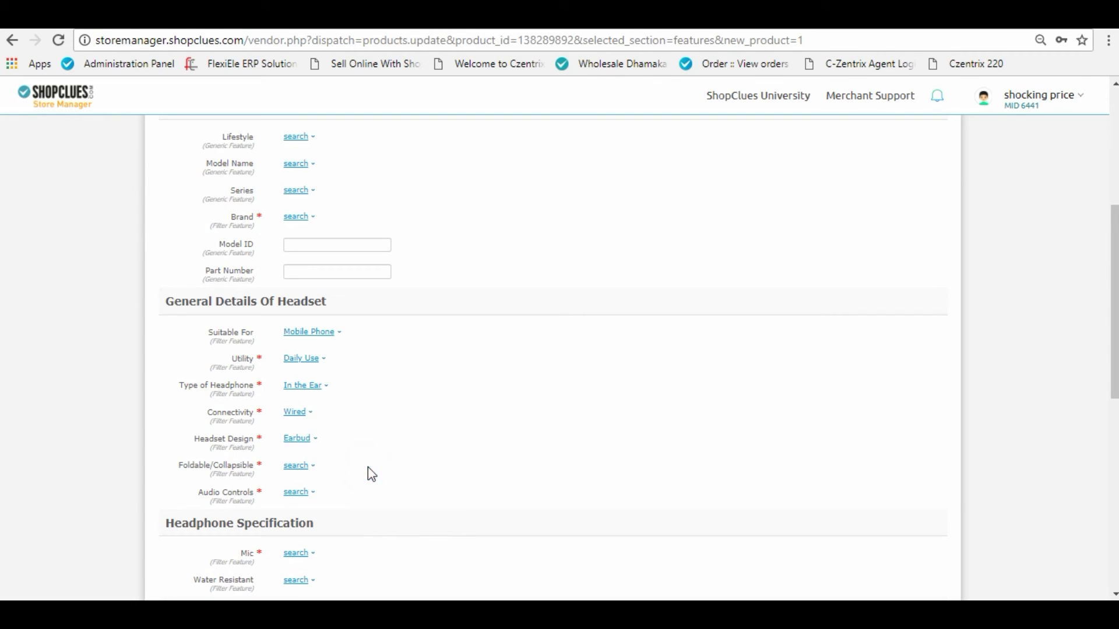
left_click(315, 440)
left_click(368, 466)
left_click(312, 466)
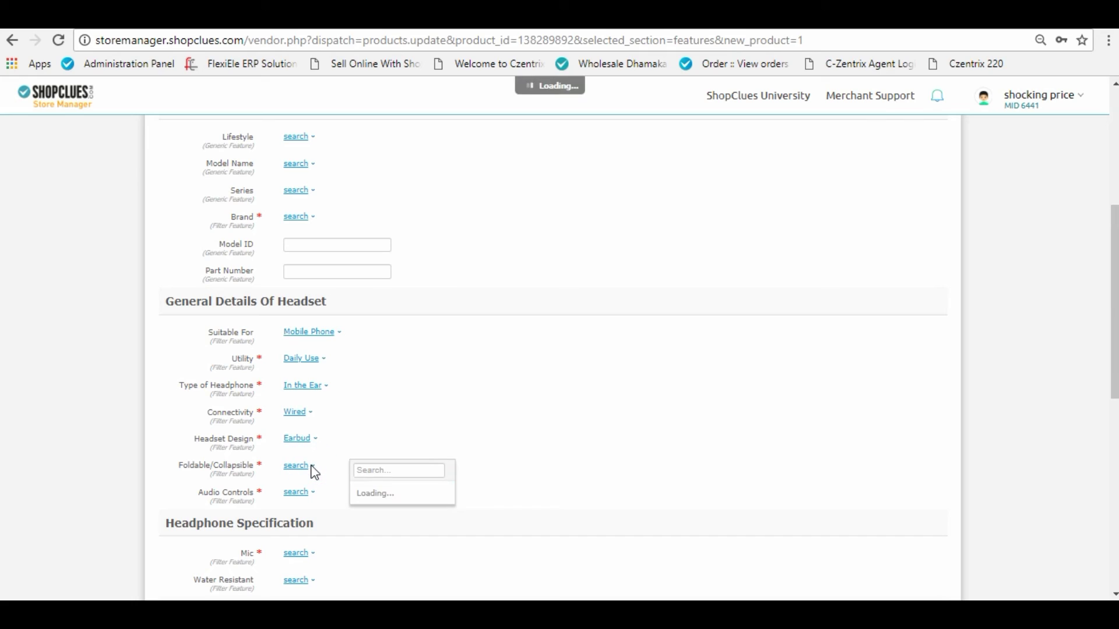
left_click(365, 494)
left_click(315, 492)
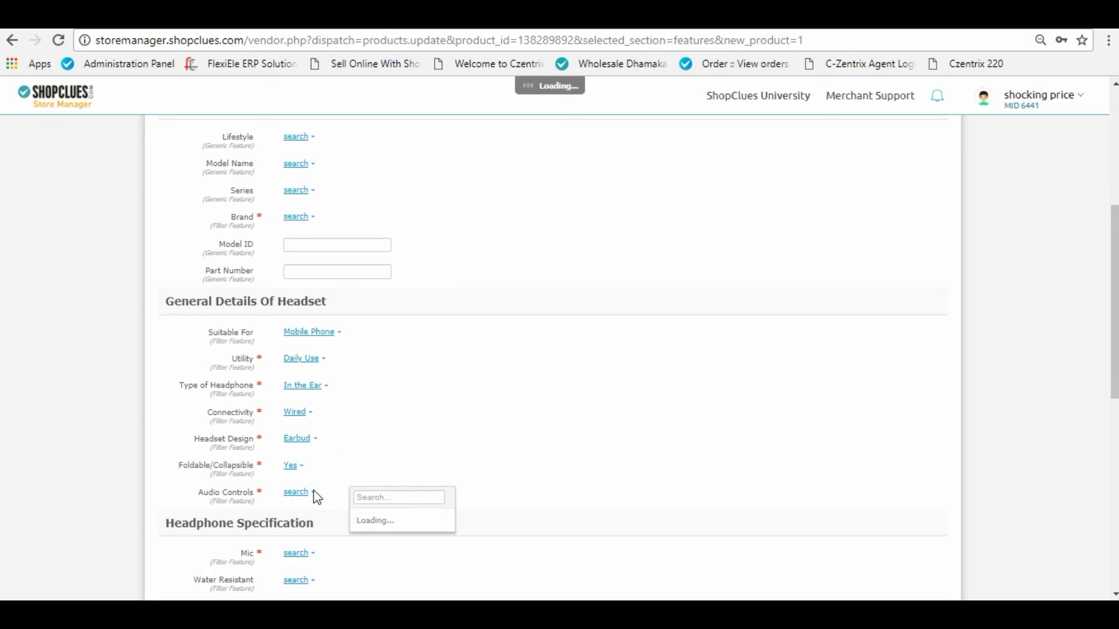
left_click(362, 524)
Set Mic Yes, Water Resistant No, and a 1 Month Seller Warranty.
scroll(1094, 307, "down", 3)
scroll(175, 350, "down", 2)
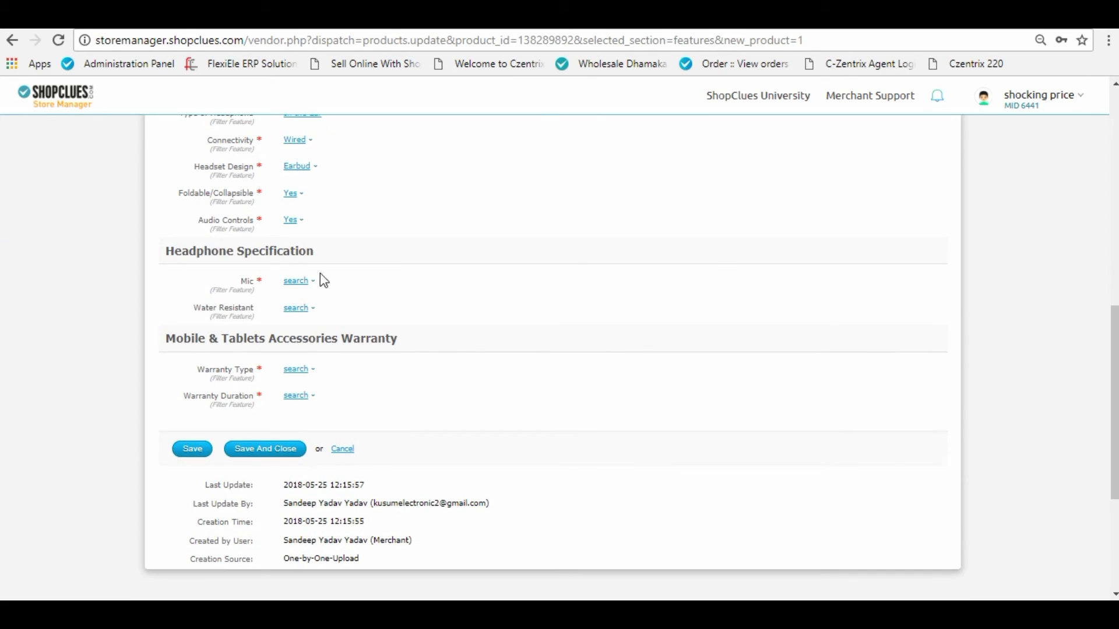
left_click(320, 280)
left_click(364, 309)
left_click(313, 309)
left_click(365, 346)
left_click(313, 371)
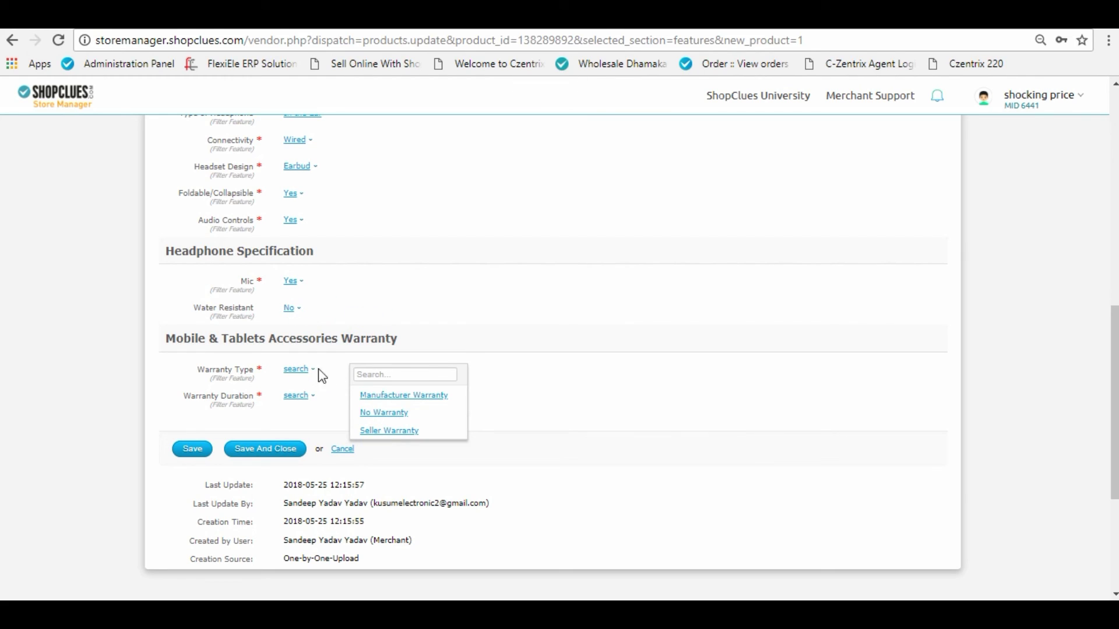
left_click(388, 430)
left_click(309, 396)
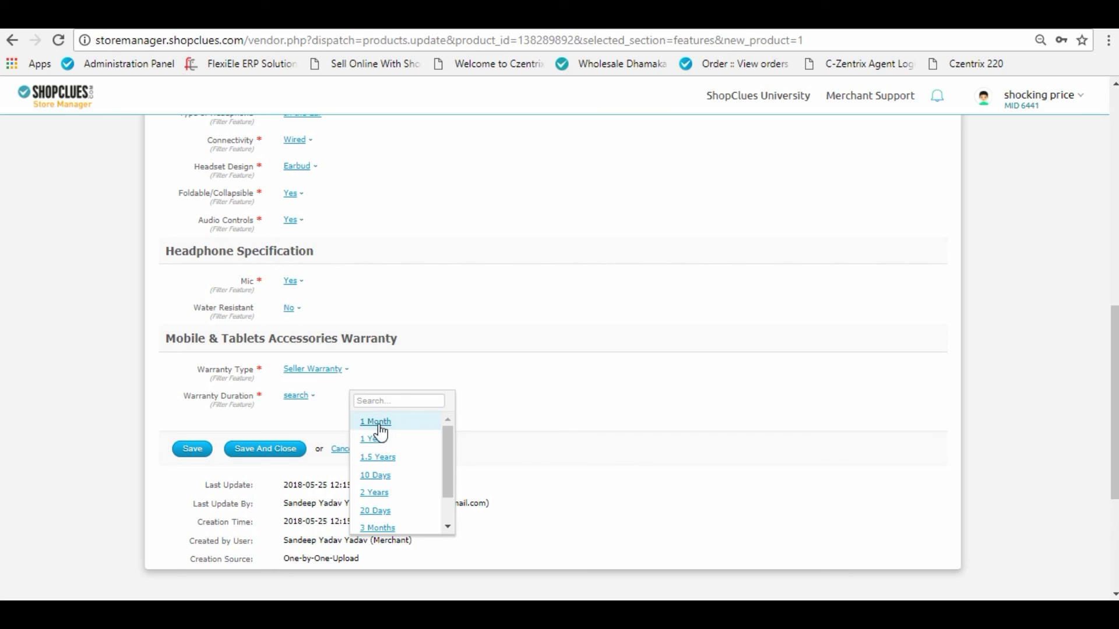
left_click(375, 422)
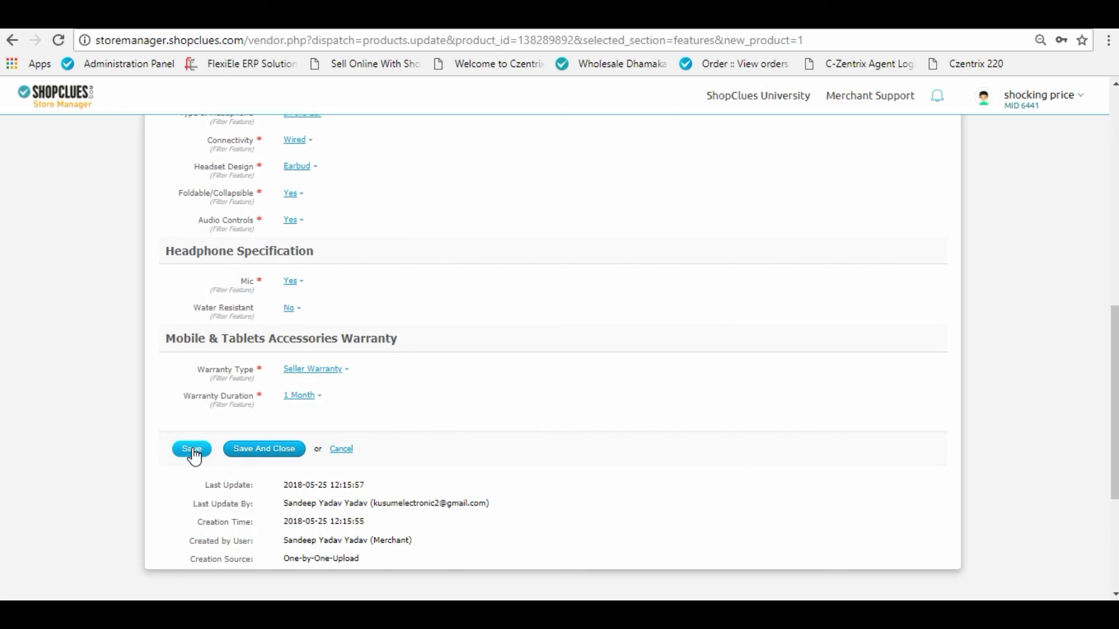
Save the headset features, ending on the Catalog Dashboard with 144 ready-to-sell products.
left_click(191, 449)
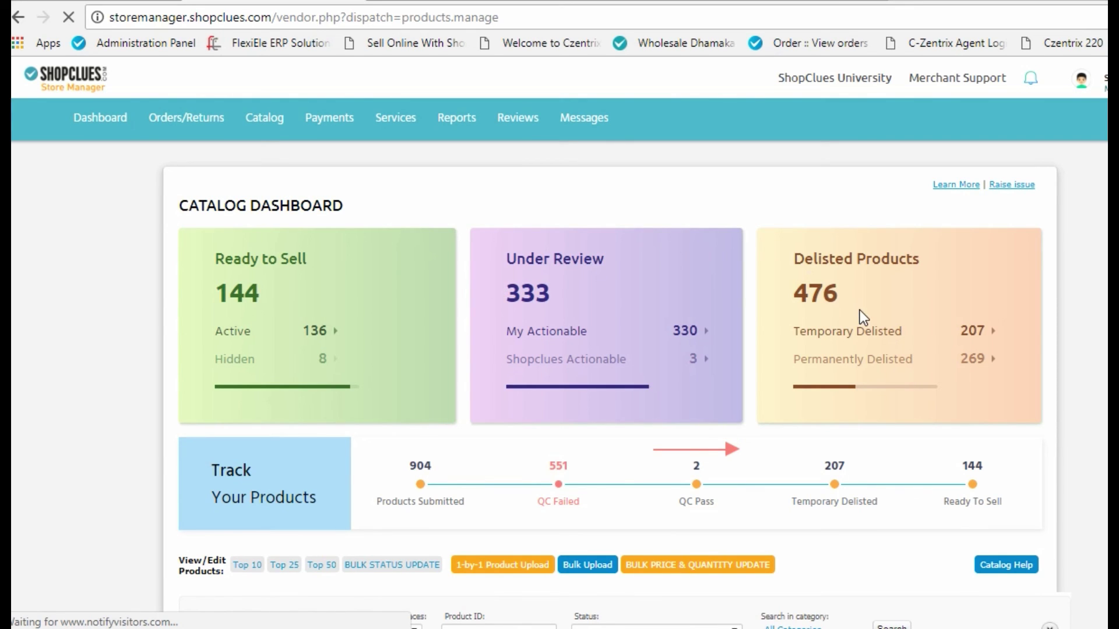
scroll(560, 367, "down", 3)
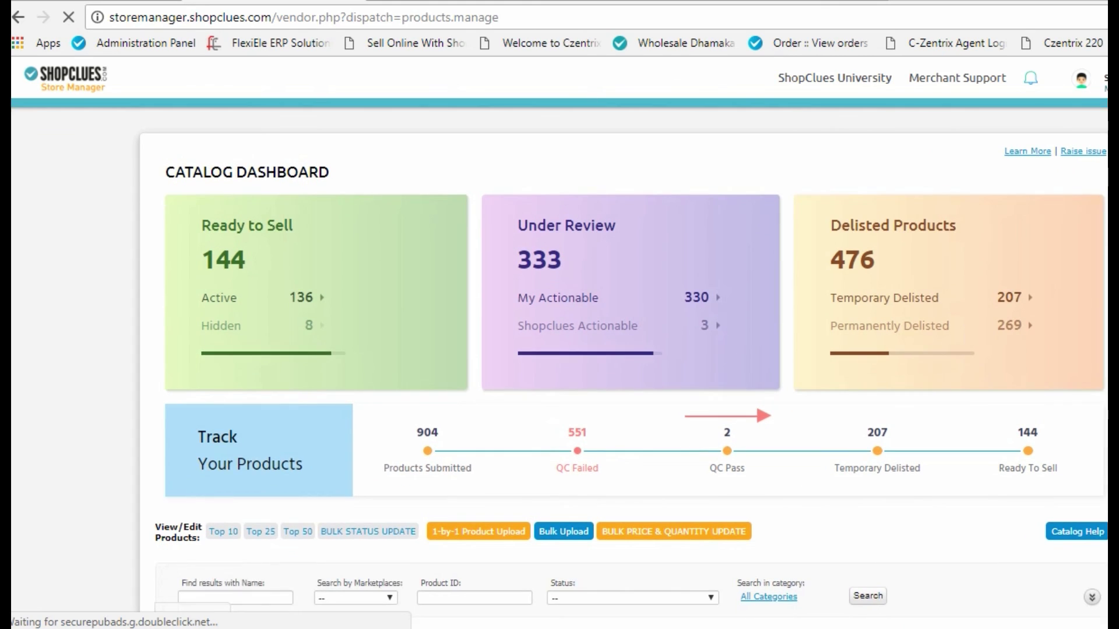